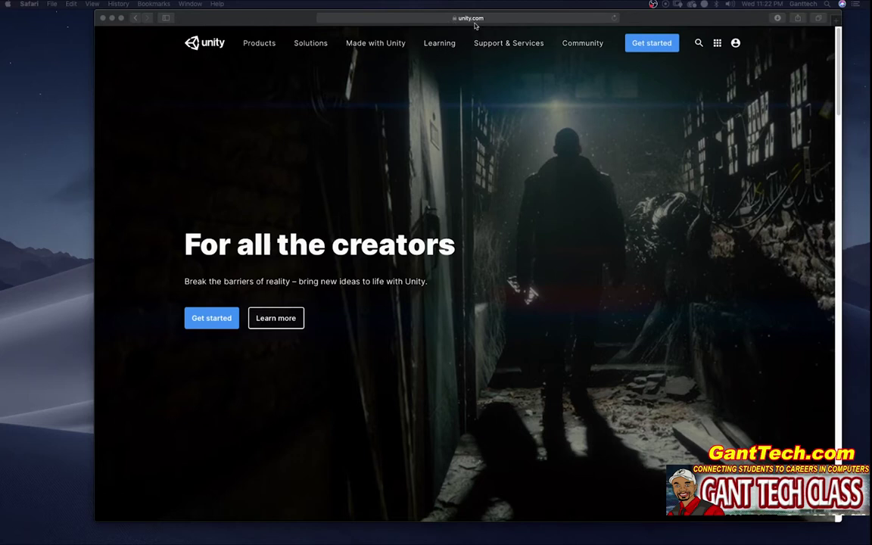
# Choose the free Personal plan under the Individual tab of Unity's plans page.
pyautogui.click(656, 44)
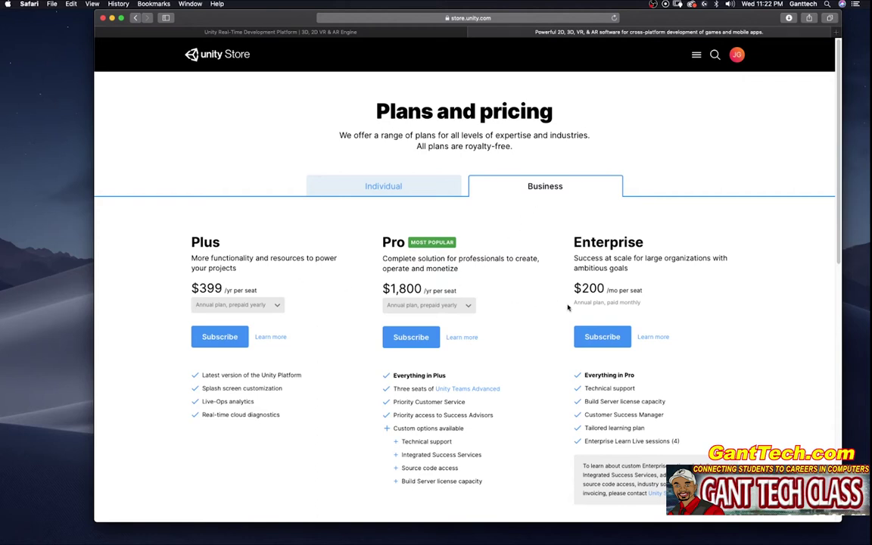
pyautogui.click(367, 186)
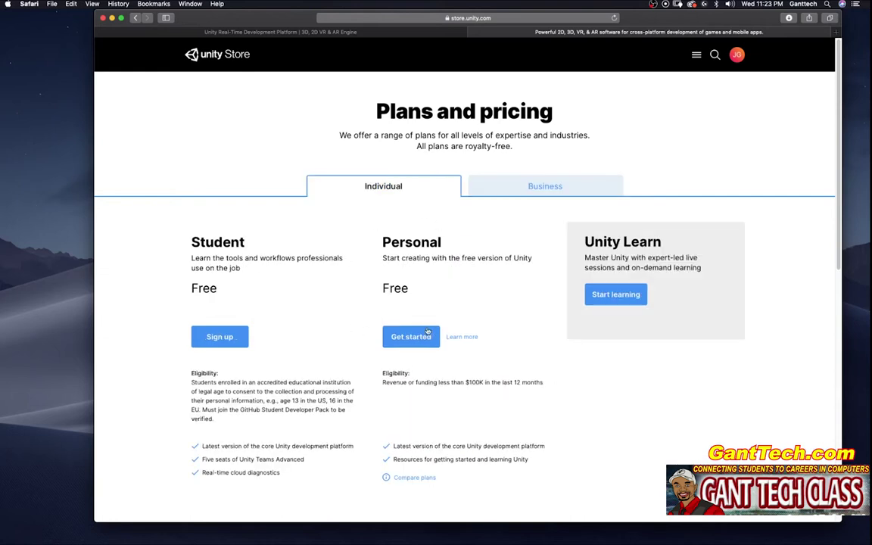
pyautogui.click(406, 336)
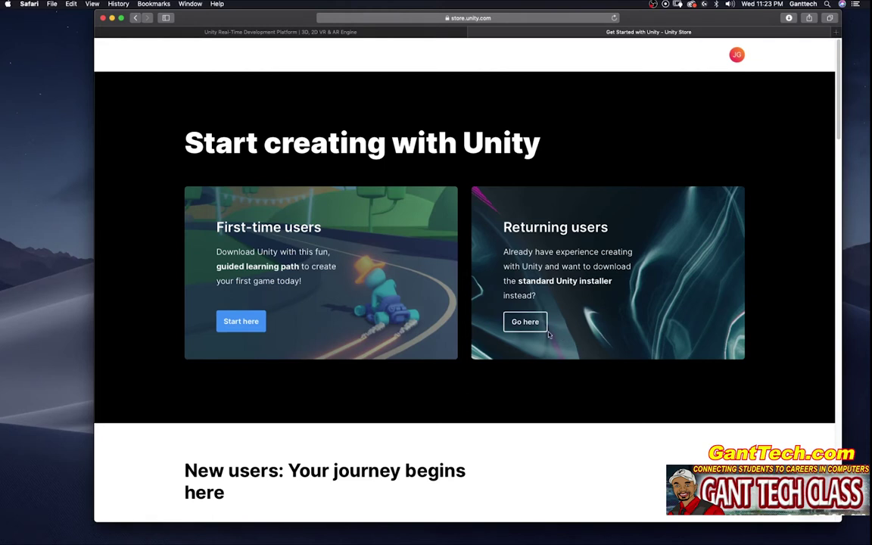
# As a returning user, accept the Personal terms and save UnityHubSetup.dmg to Downloads, replacing the old copy.
pyautogui.click(525, 322)
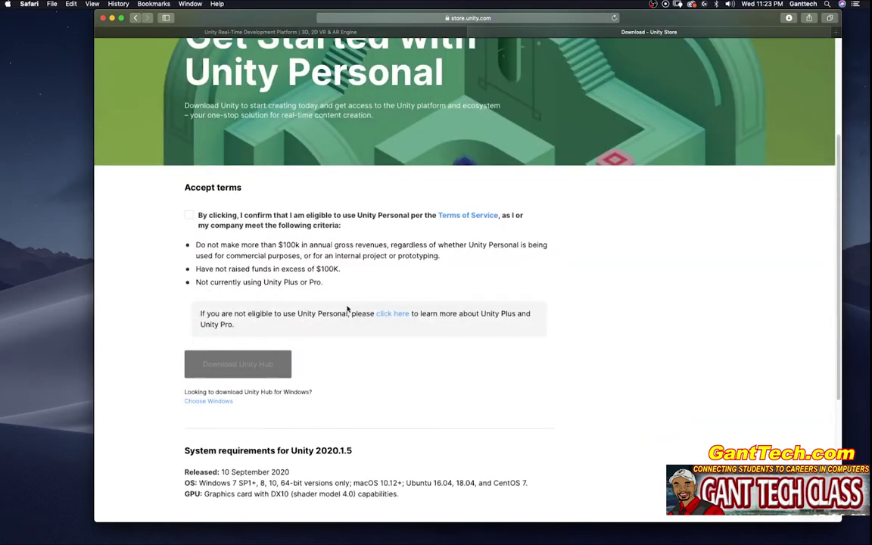
pyautogui.click(188, 216)
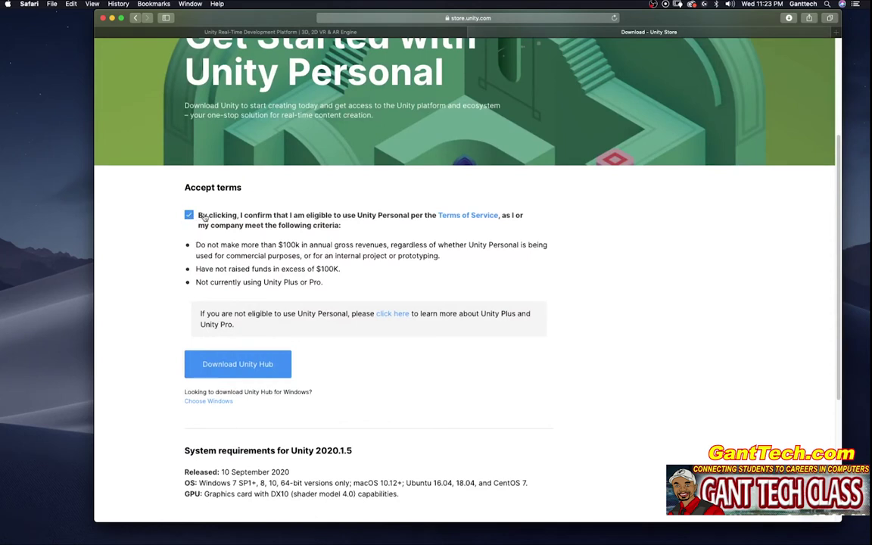
pyautogui.click(239, 364)
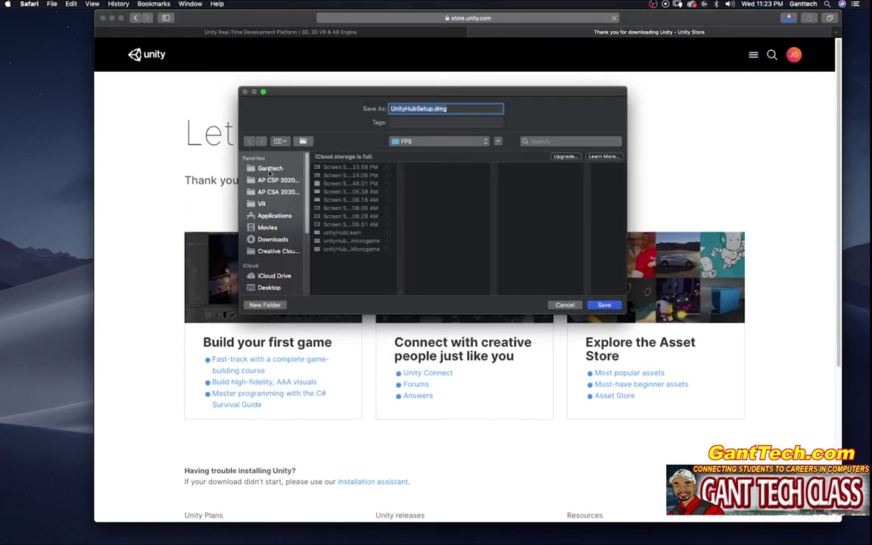
pyautogui.click(273, 239)
pyautogui.press('Return')
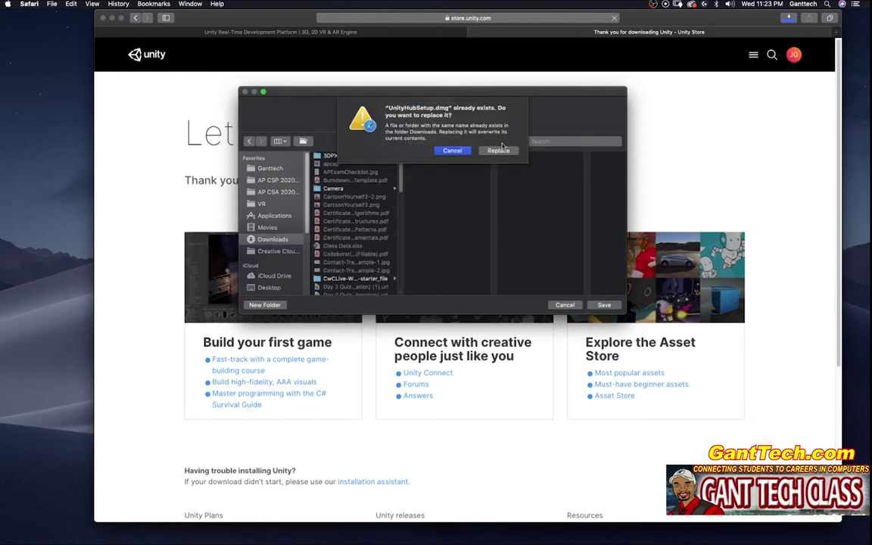
pyautogui.press('Return')
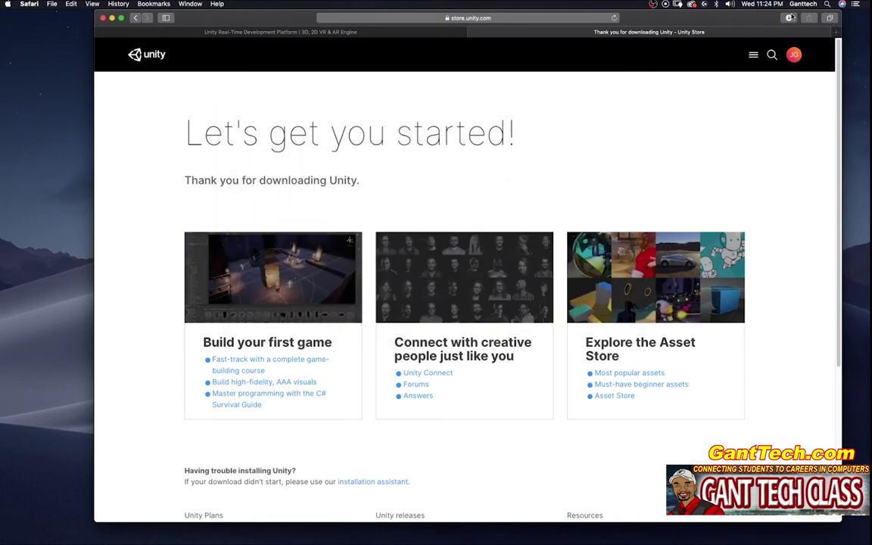
# Open the downloaded UnityHubSetup.dmg, agree to its terms, and drag Unity Hub into Applications.
pyautogui.click(789, 19)
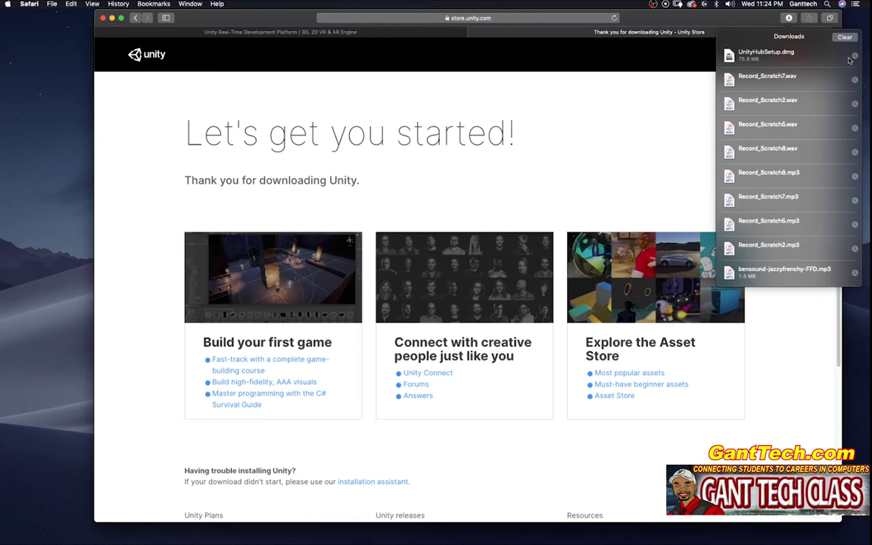
pyautogui.click(853, 57)
pyautogui.doubleClick(144, 70)
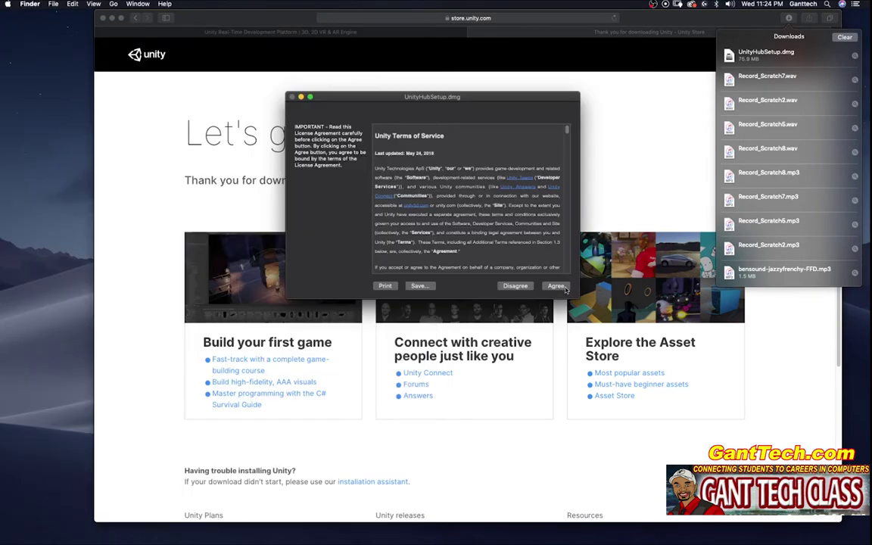
pyautogui.click(556, 286)
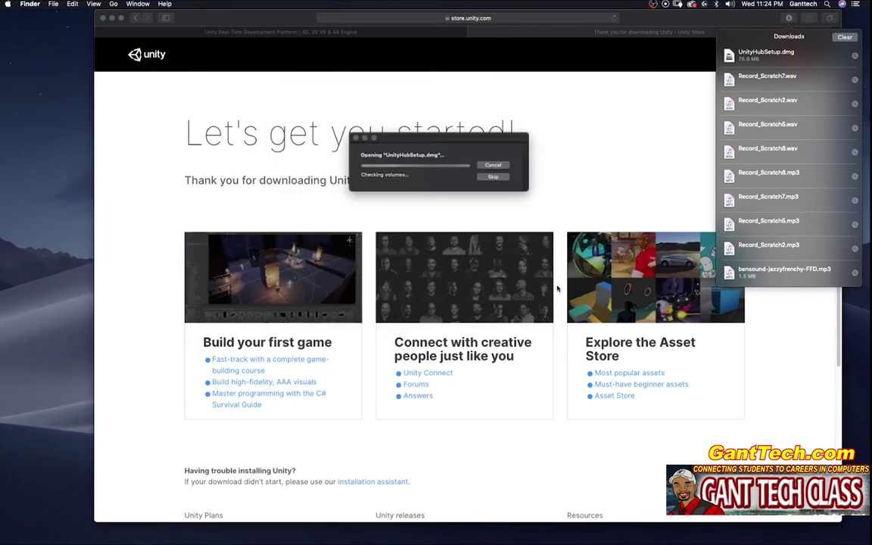
pyautogui.moveTo(380, 242); pyautogui.dragTo(509, 247)
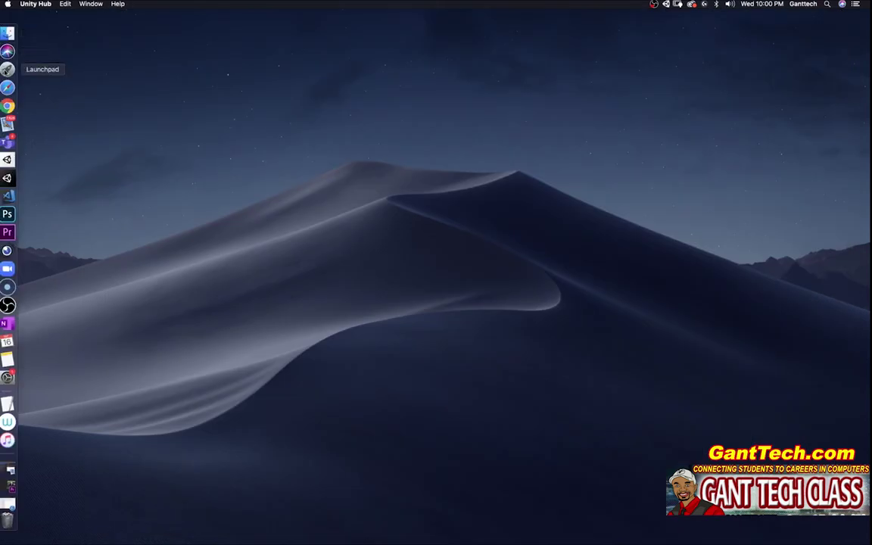
# Launch Unity Hub from Launchpad and allow the downloaded app to open.
pyautogui.click(7, 69)
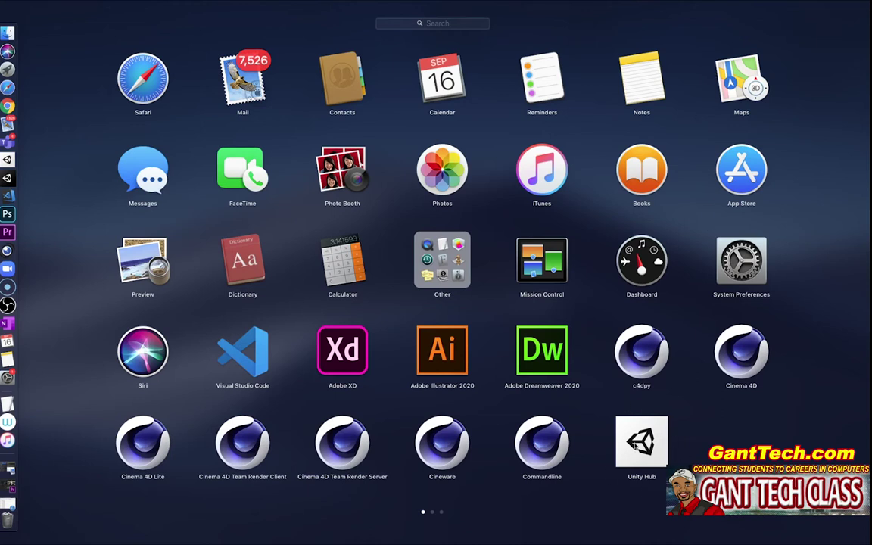
pyautogui.click(638, 444)
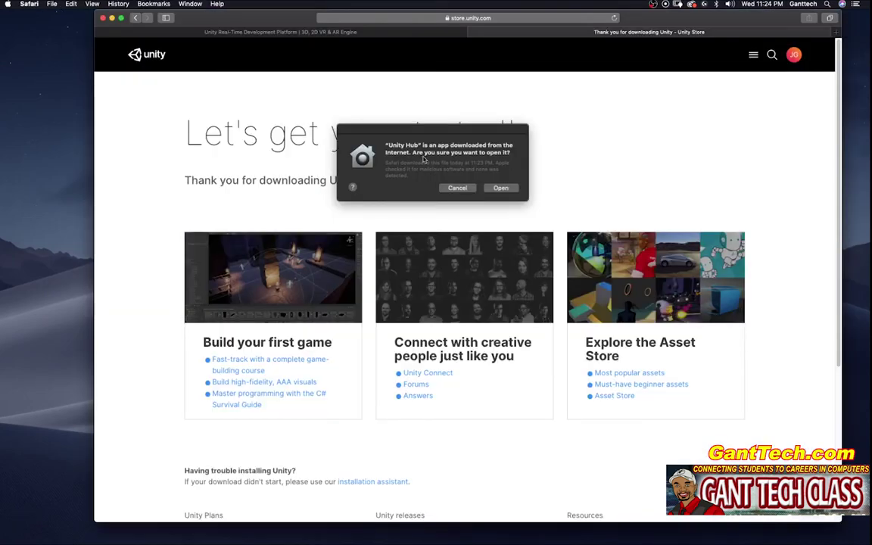
pyautogui.click(502, 188)
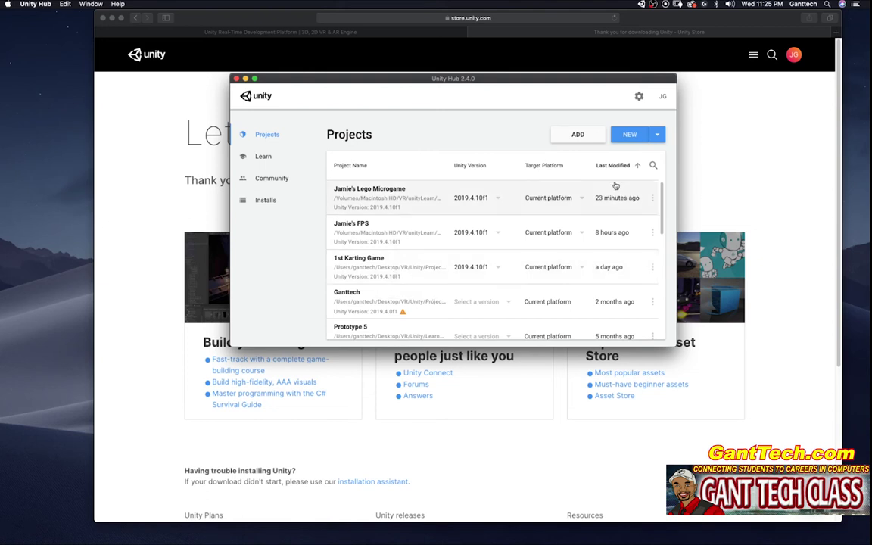
pyautogui.click(631, 135)
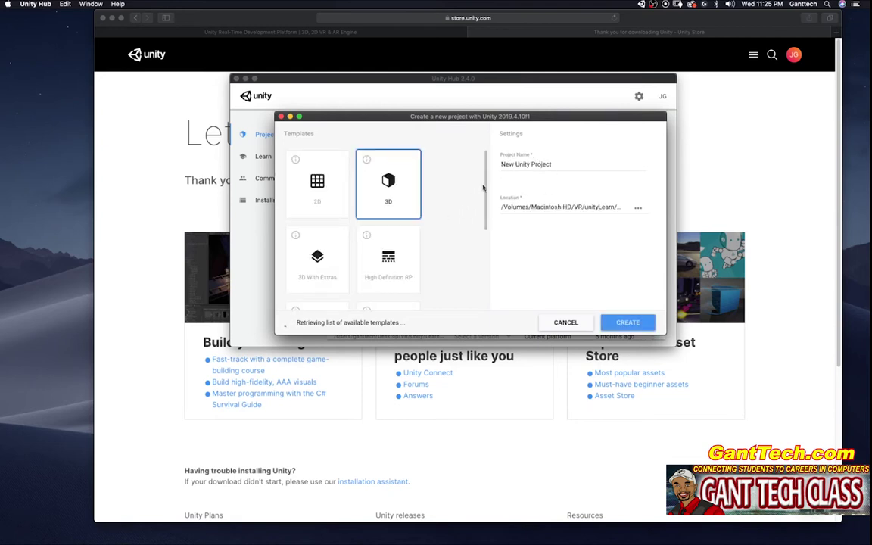
pyautogui.moveTo(485, 194); pyautogui.dragTo(486, 261)
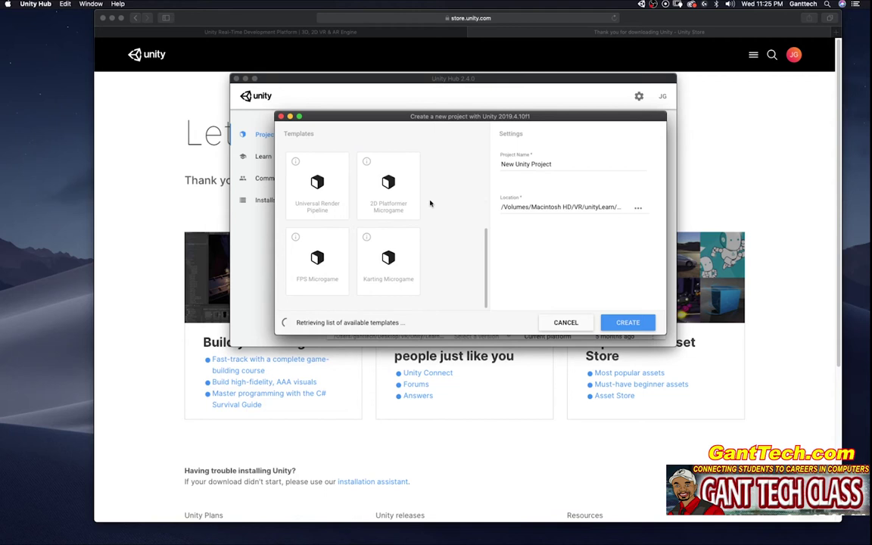
pyautogui.click(314, 254)
pyautogui.moveTo(484, 256); pyautogui.dragTo(487, 233)
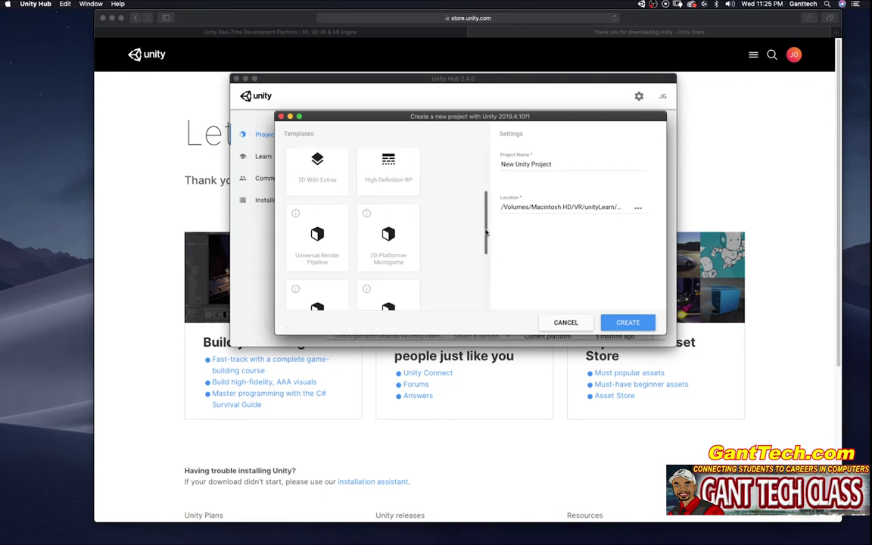
pyautogui.scroll(-3, 308, 271)
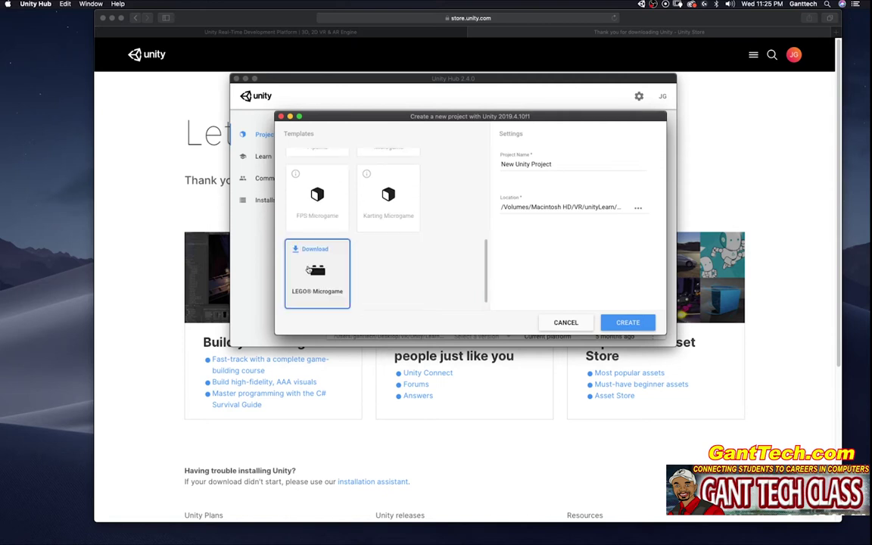
pyautogui.click(565, 323)
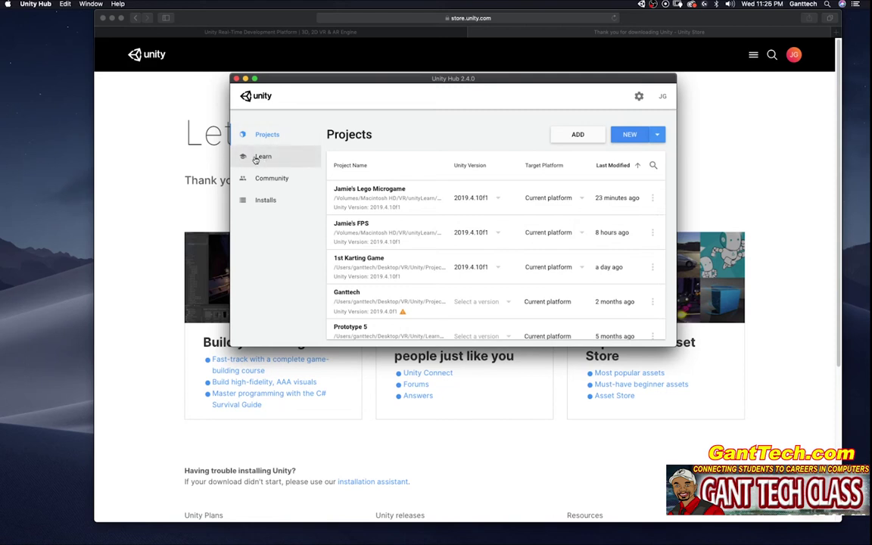
# Browse the Learn page and its Tutorials list.
pyautogui.click(258, 158)
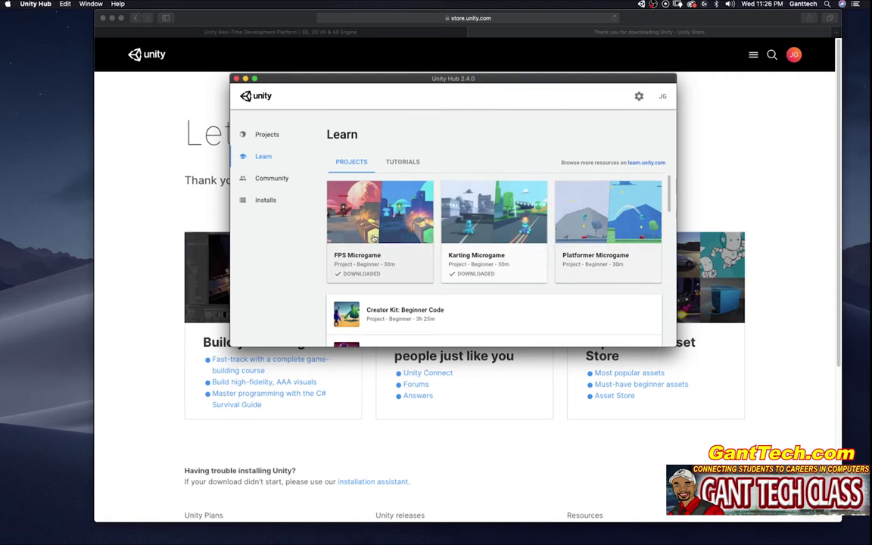
pyautogui.moveTo(669, 203); pyautogui.dragTo(640, 175)
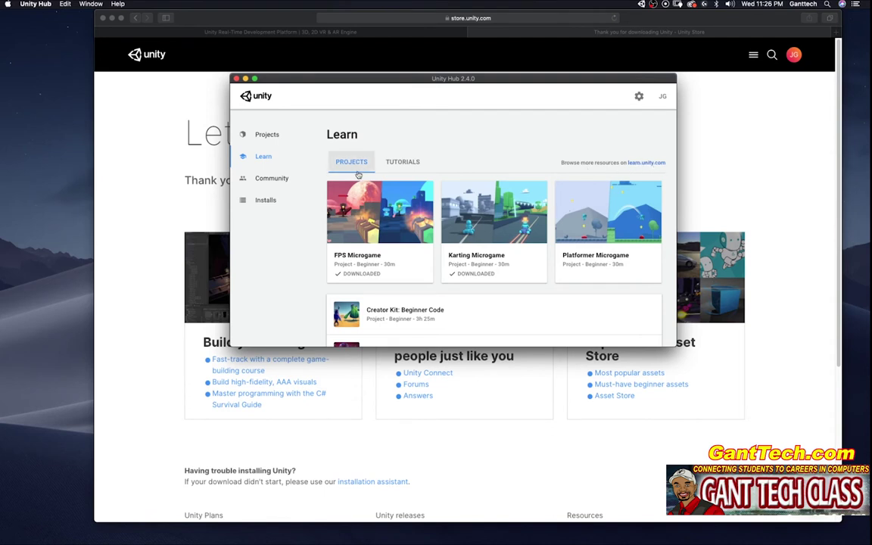
pyautogui.click(405, 162)
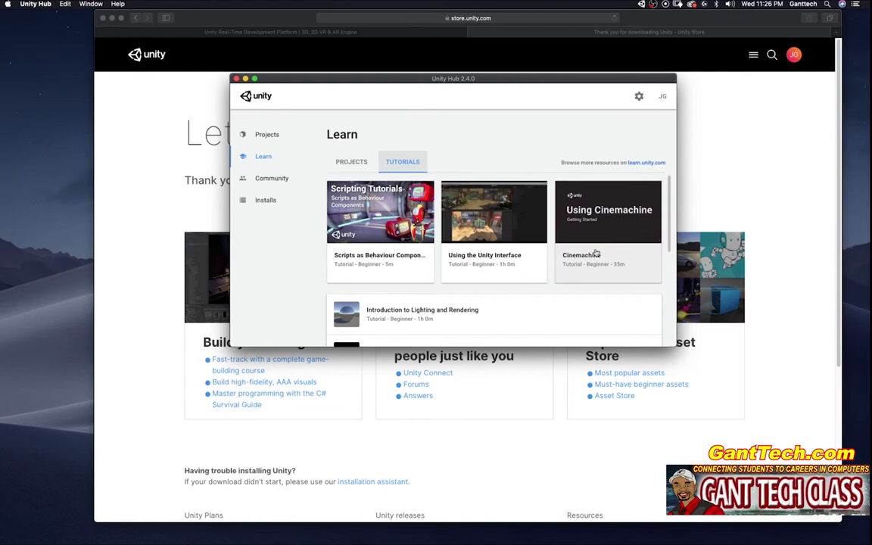
pyautogui.moveTo(671, 219)
pyautogui.mouseDown()
pyautogui.moveTo(673, 306)
pyautogui.moveTo(672, 216)
pyautogui.mouseUp()
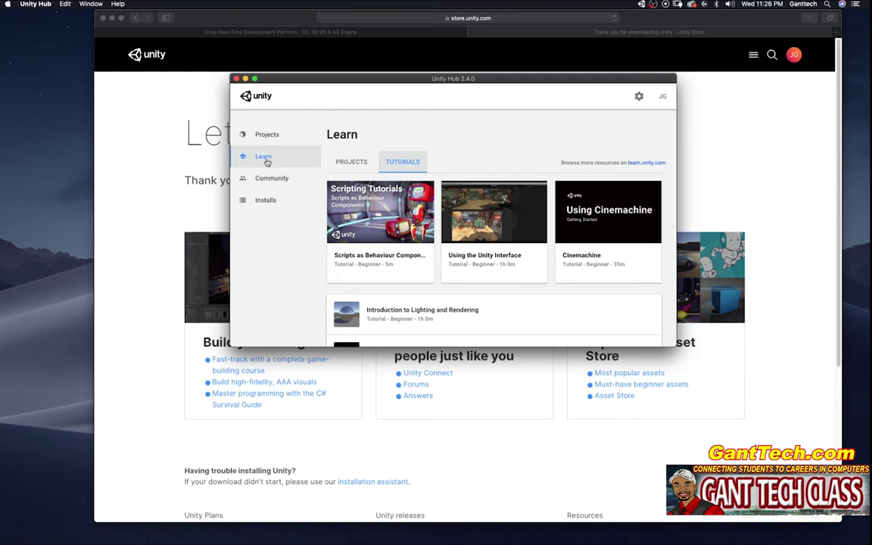
# Open the Community page and scroll through its resource cards.
pyautogui.click(273, 178)
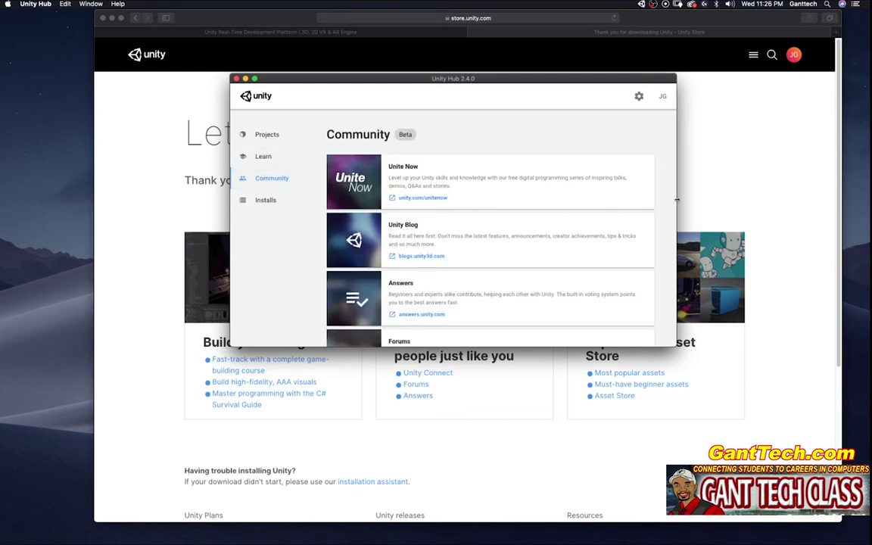
pyautogui.scroll(-2, 666, 193)
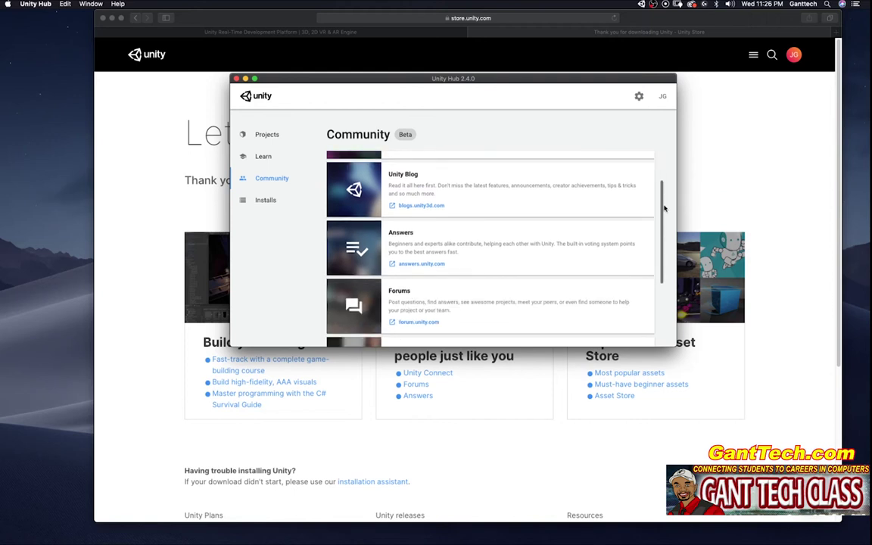
pyautogui.moveTo(665, 207); pyautogui.dragTo(656, 171)
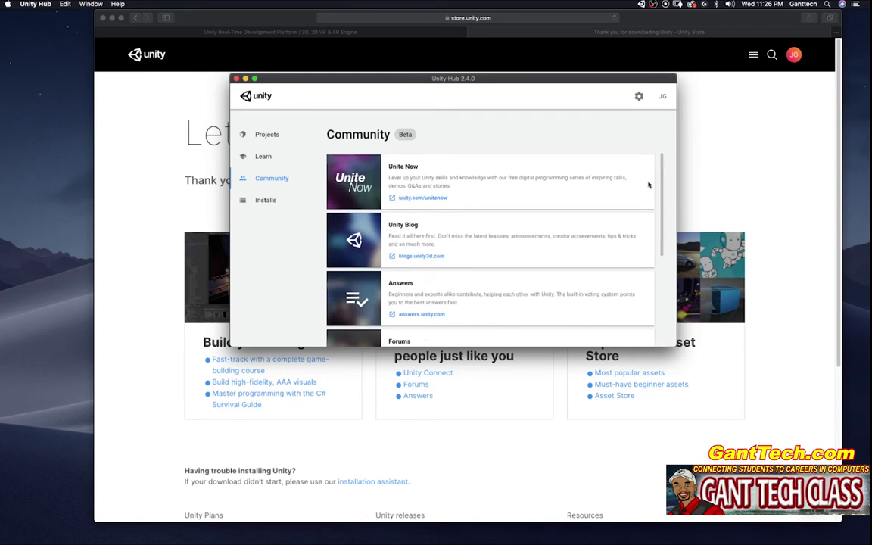
# From the Installs page, start adding Unity 2020.1.6f1 and reach its module list.
pyautogui.click(255, 202)
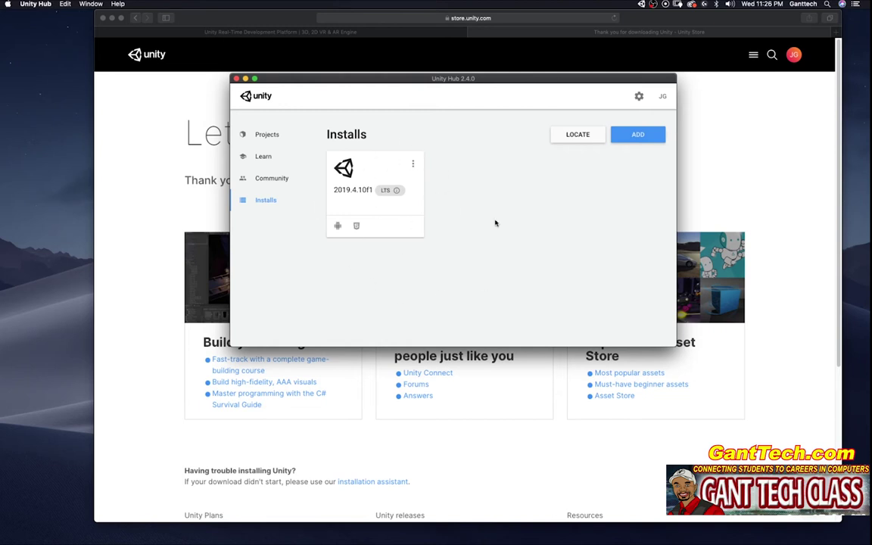
pyautogui.moveTo(350, 196)
pyautogui.click(645, 134)
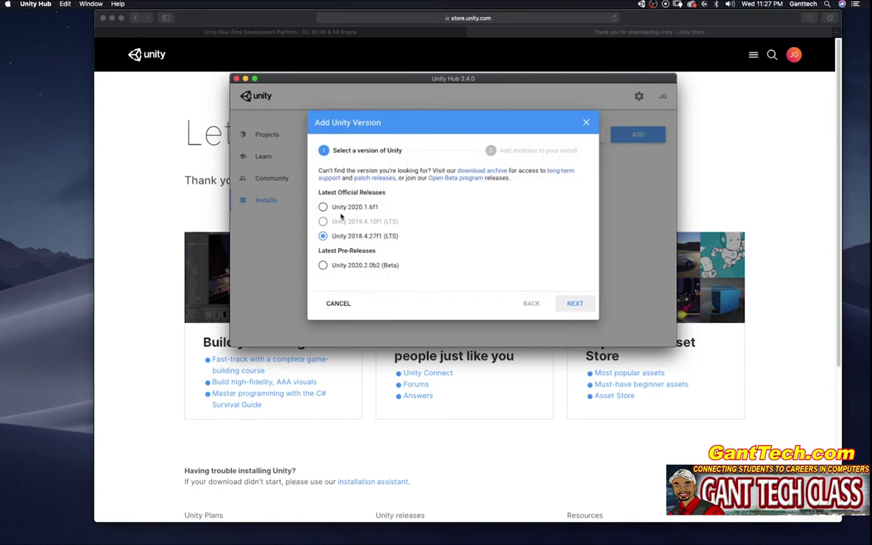
pyautogui.click(335, 210)
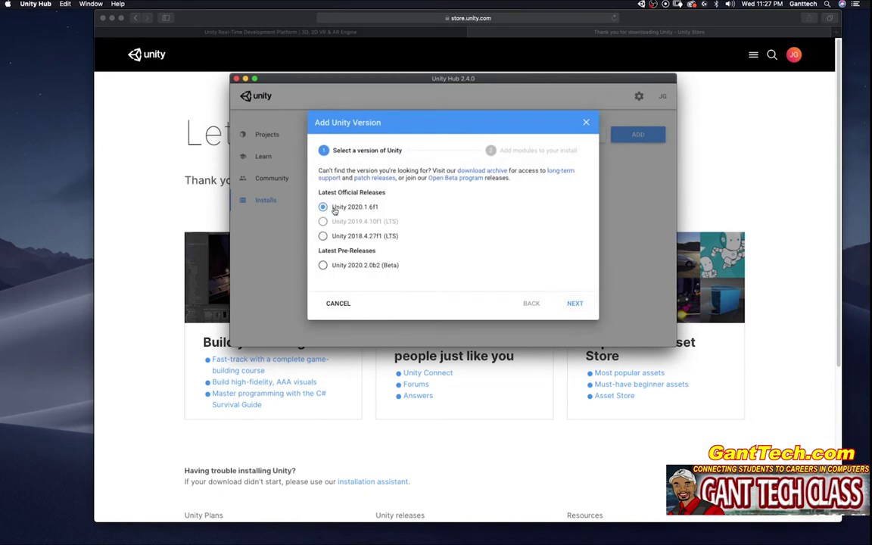
pyautogui.click(577, 303)
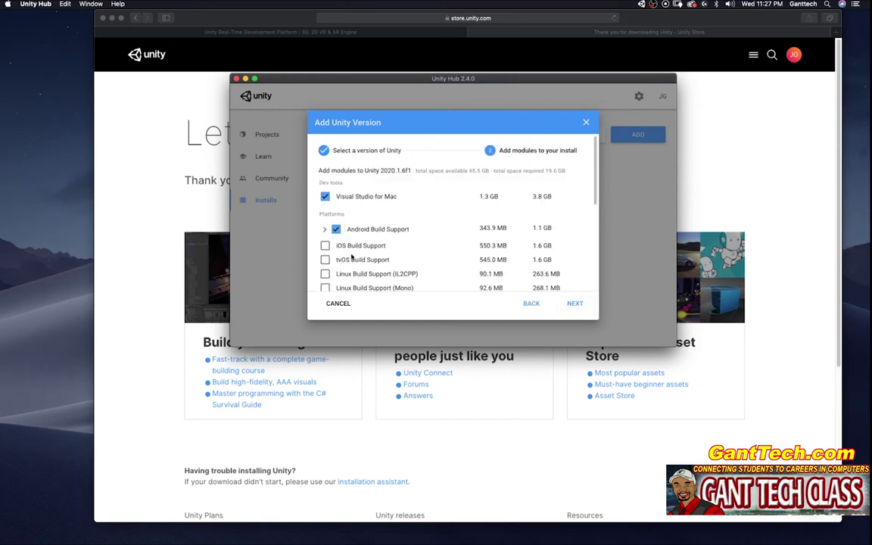
# Expand Android Build Support, then cancel the Visual Studio license step and the add dialog.
pyautogui.scroll(-3, 596, 212)
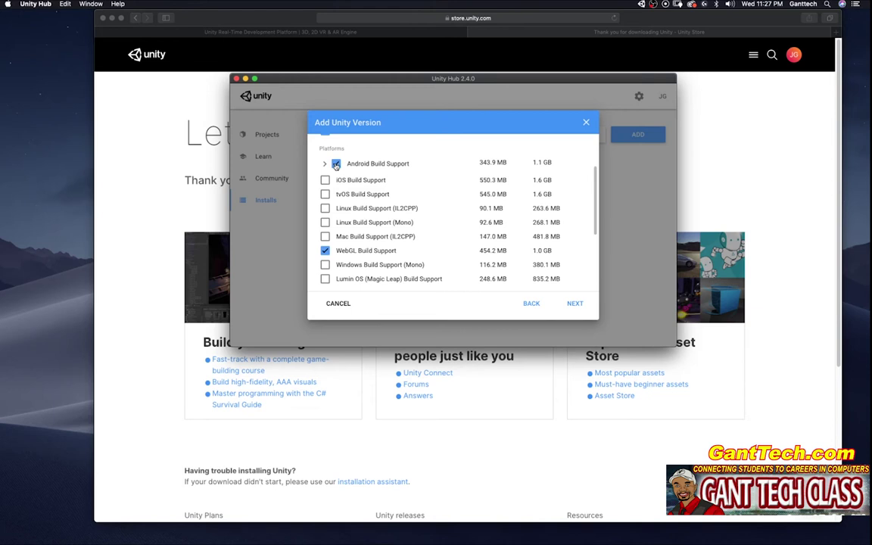
pyautogui.click(324, 164)
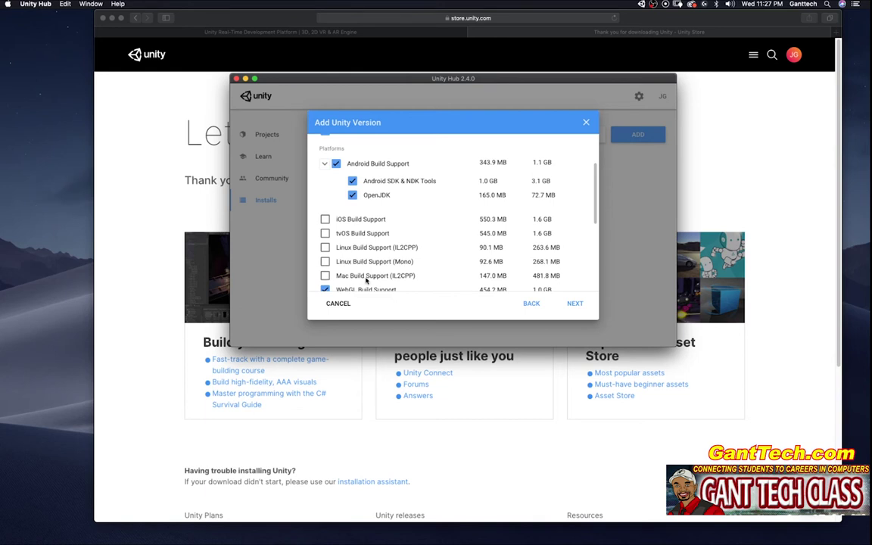
pyautogui.scroll(-3, 530, 257)
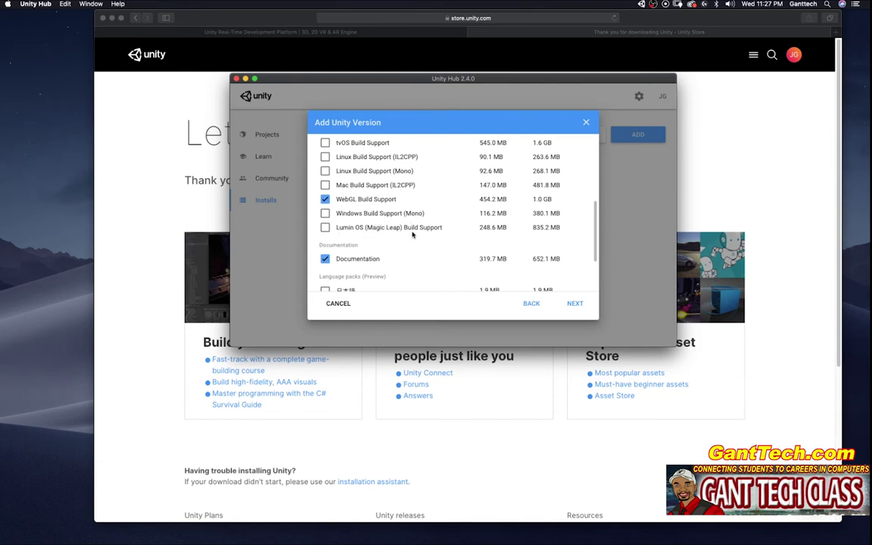
pyautogui.click(574, 305)
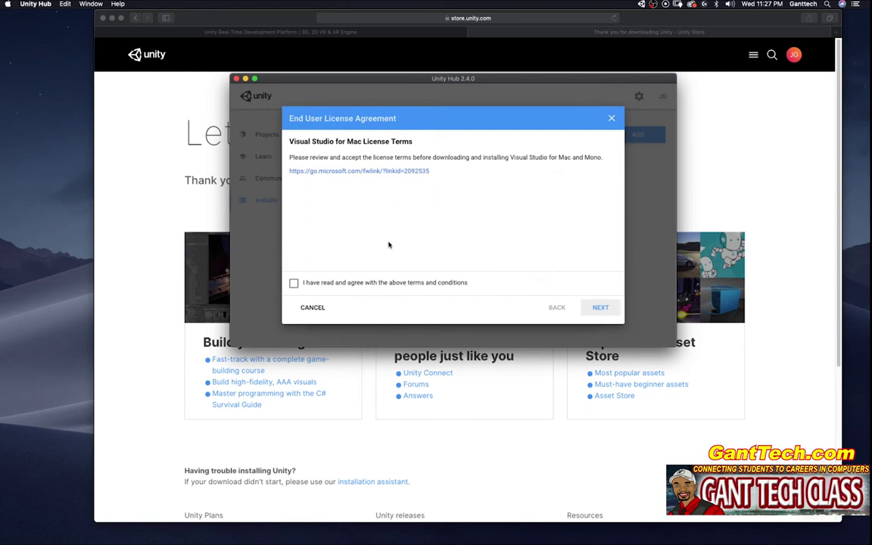
pyautogui.click(313, 308)
pyautogui.click(525, 108)
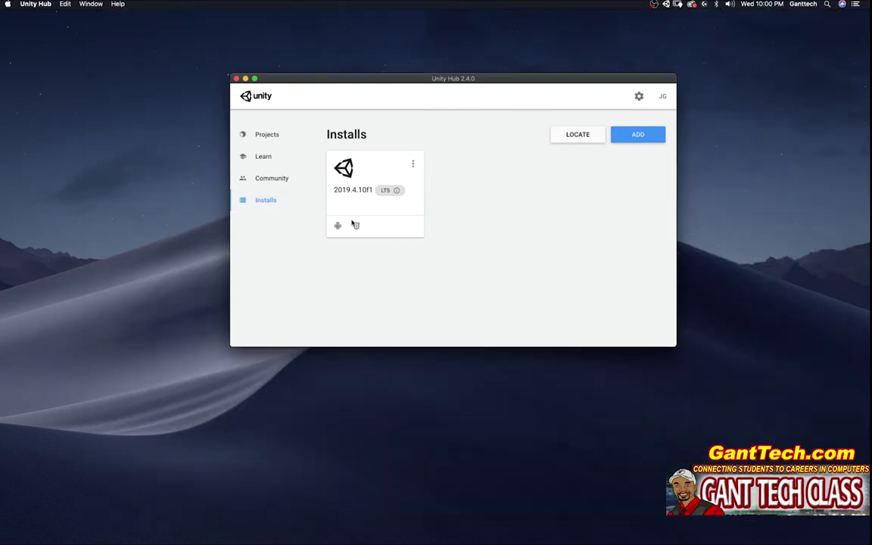
# Uninstall the 2019.4.10f1 editor, confirm New project has no editor, and return to Installs.
pyautogui.click(413, 164)
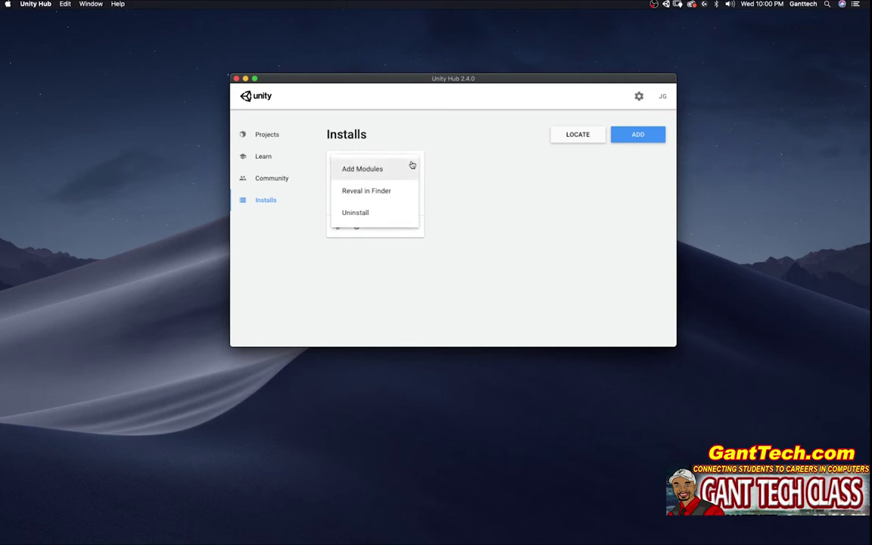
pyautogui.click(360, 213)
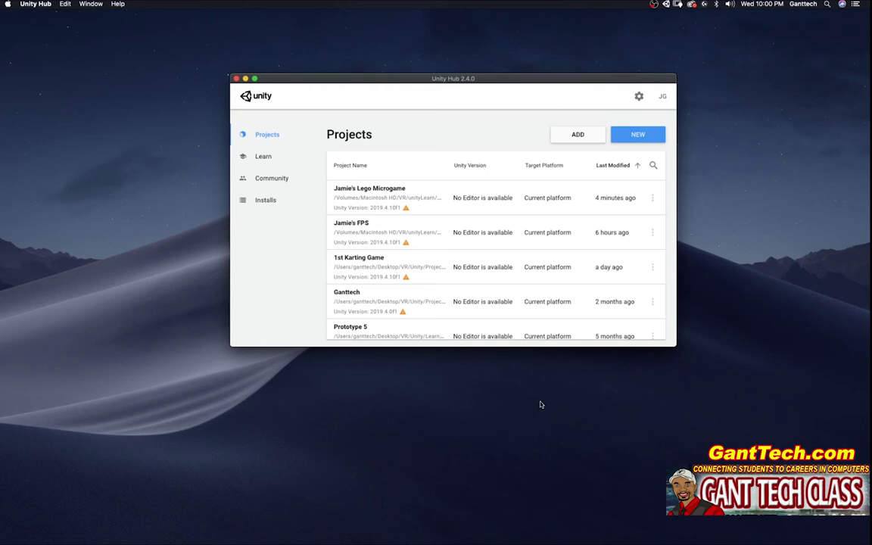
pyautogui.click(631, 138)
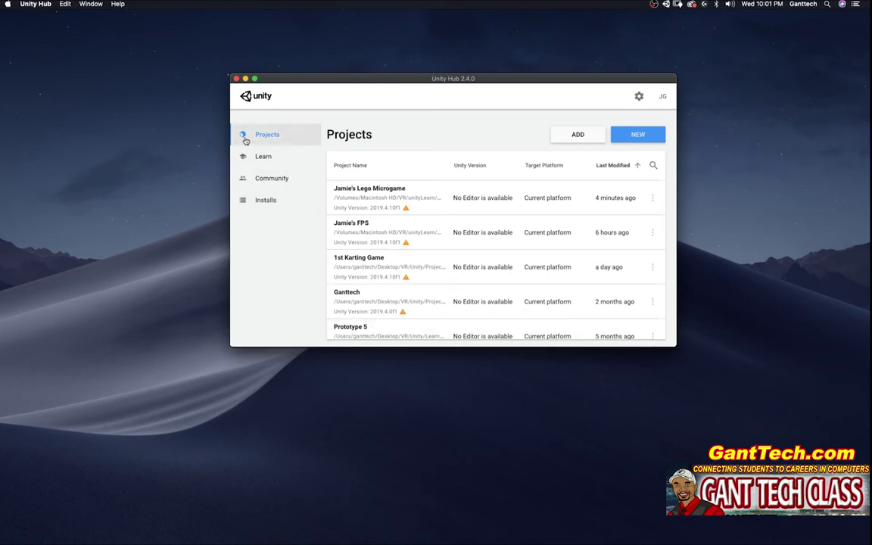
pyautogui.click(267, 204)
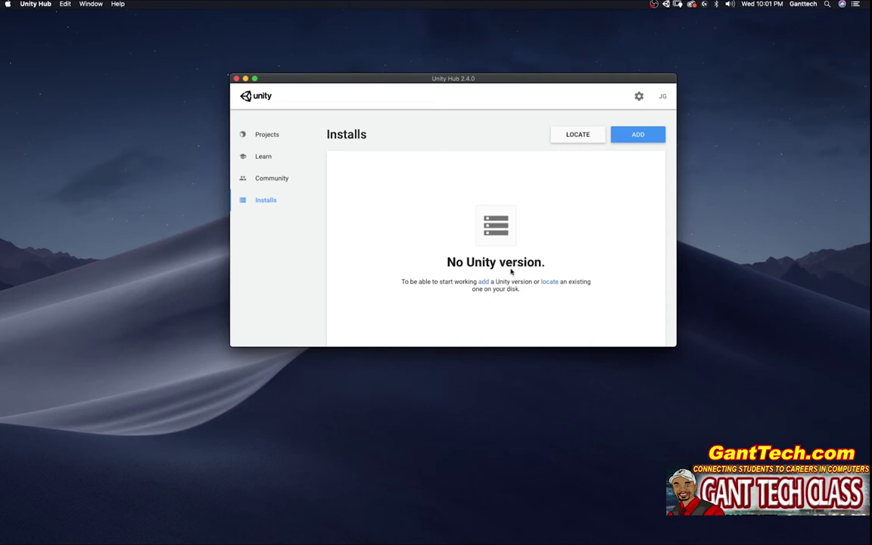
# Start adding a new Unity version, targeting 2019.4.10f1 (LTS).
pyautogui.click(643, 135)
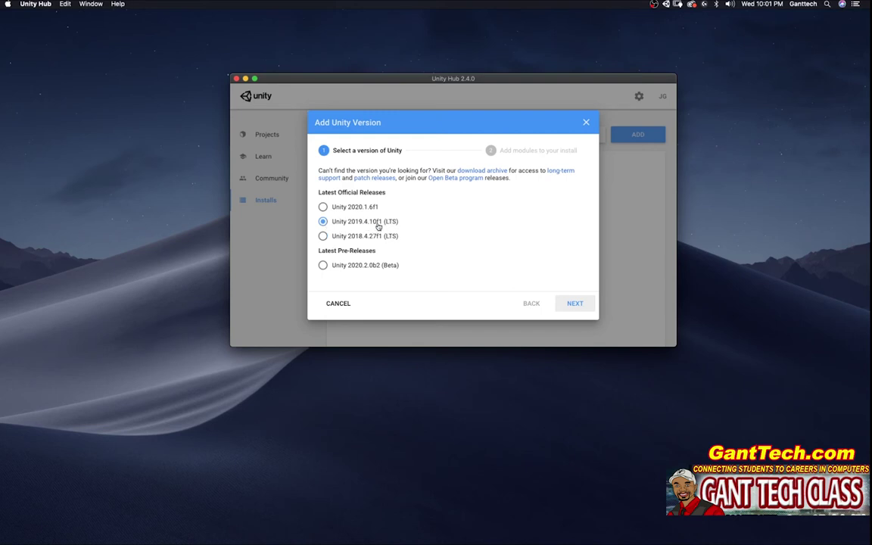
# Keep Visual Studio for Mac and Android Build Support, add WebGL Build Support, and continue to licenses.
pyautogui.click(575, 304)
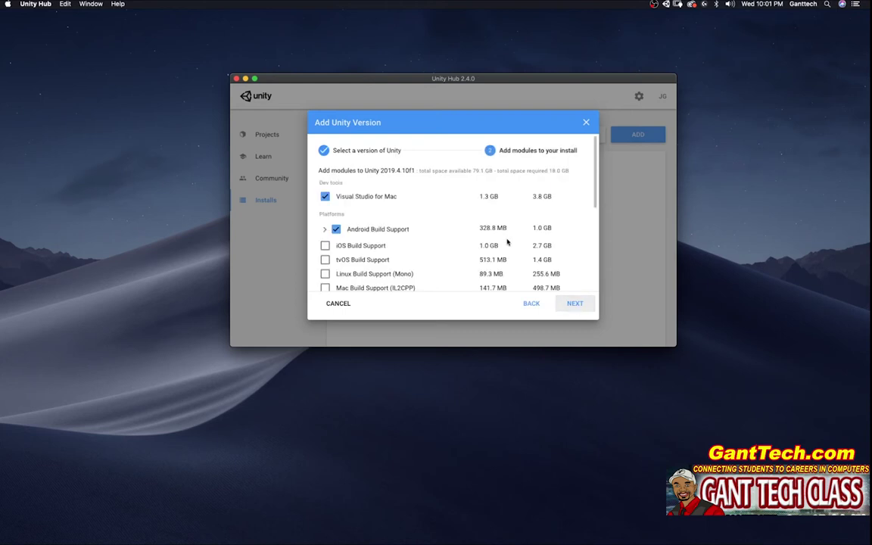
pyautogui.click(326, 197)
pyautogui.click(326, 197)
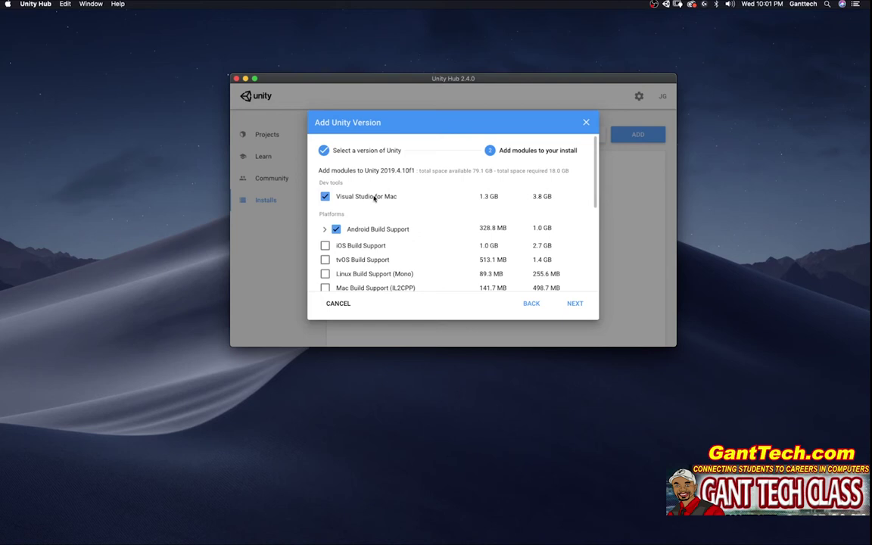
pyautogui.click(326, 229)
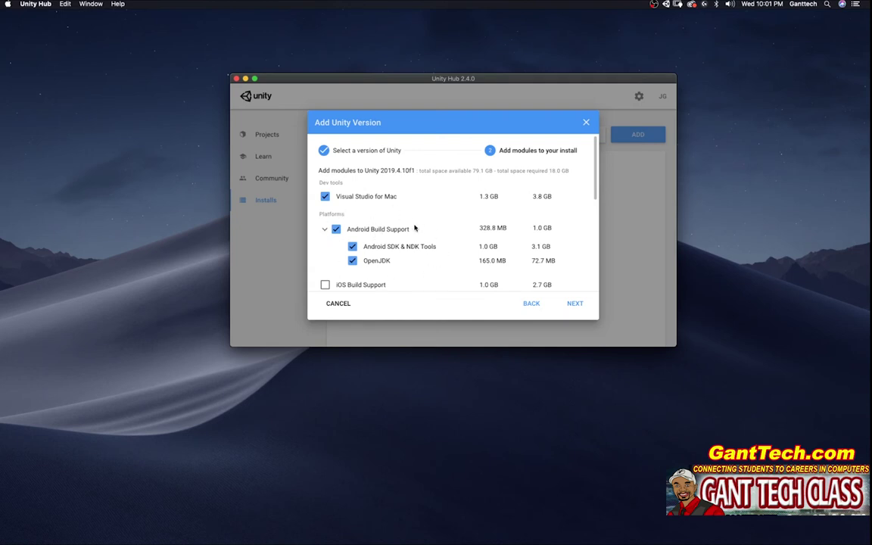
pyautogui.click(324, 231)
pyautogui.scroll(-3, 598, 222)
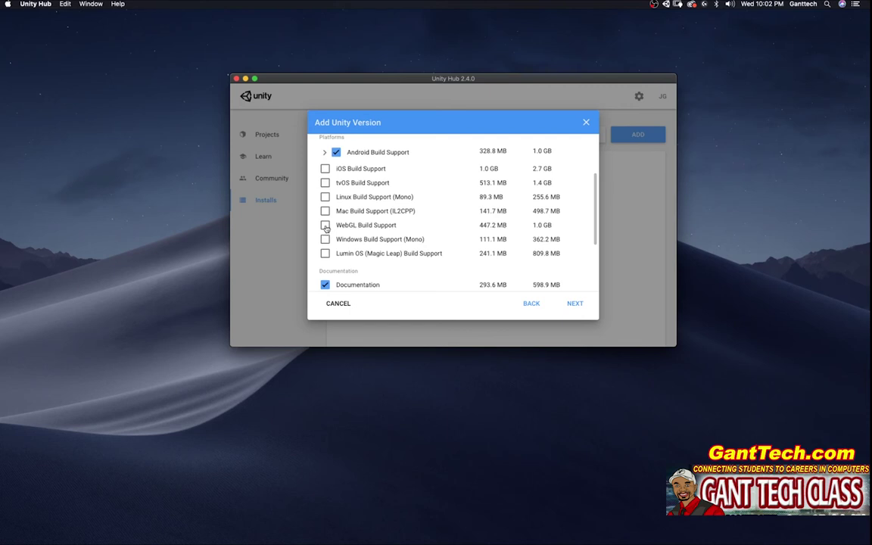
pyautogui.click(325, 226)
pyautogui.click(575, 303)
# Agree to the Visual Studio for Mac and Android SDK/NDK terms and start the 2019.4.10f1 install.
pyautogui.click(293, 282)
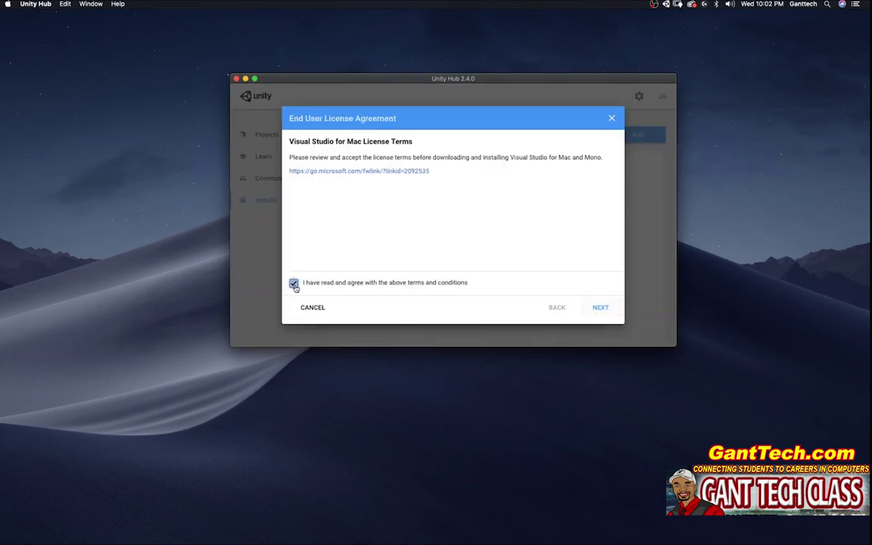
pyautogui.click(601, 309)
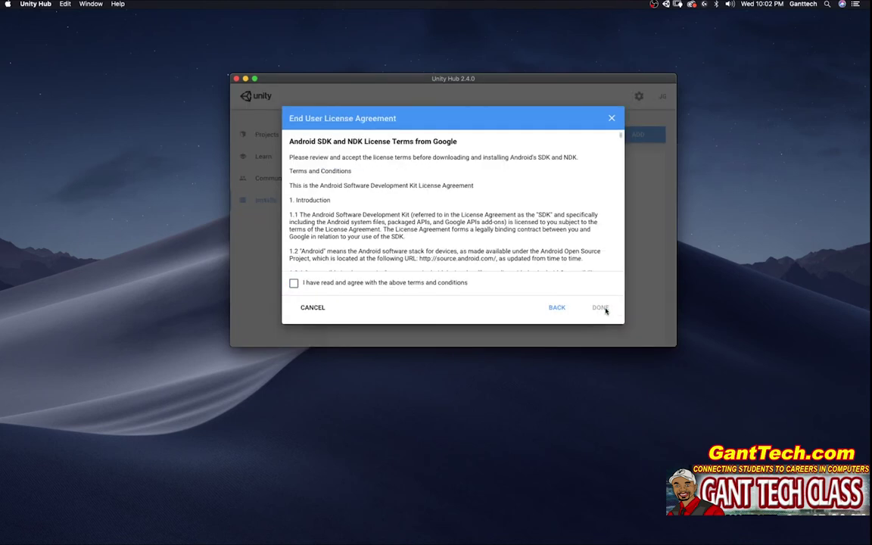
pyautogui.click(294, 283)
pyautogui.click(600, 307)
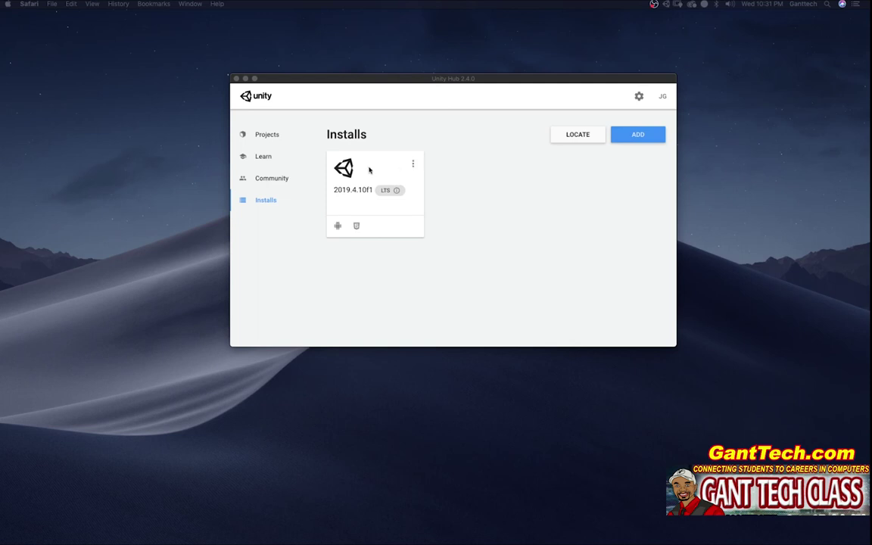
pyautogui.click(413, 165)
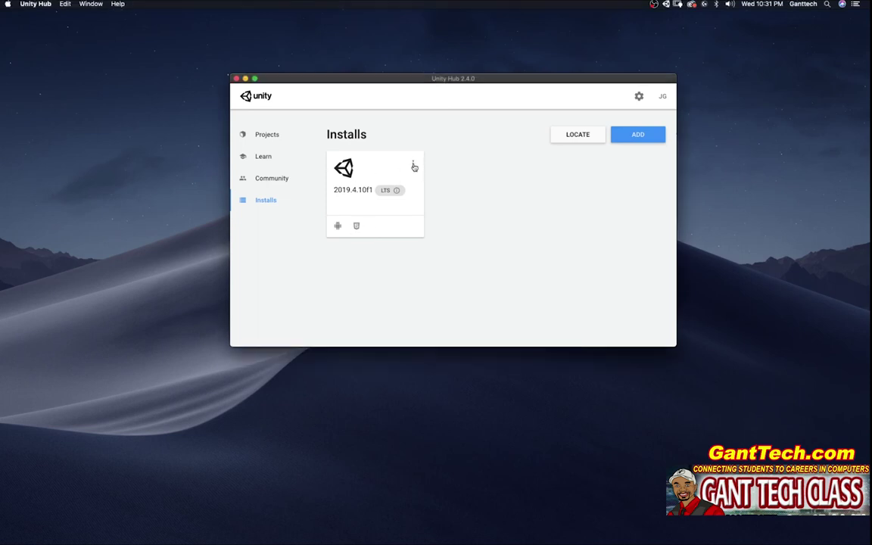
pyautogui.click(412, 165)
pyautogui.click(368, 174)
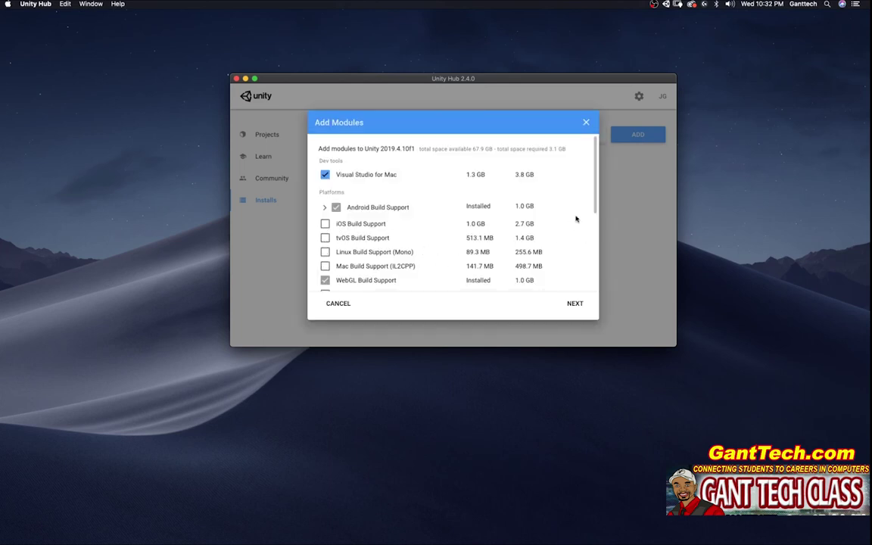
pyautogui.scroll(-3, 576, 219)
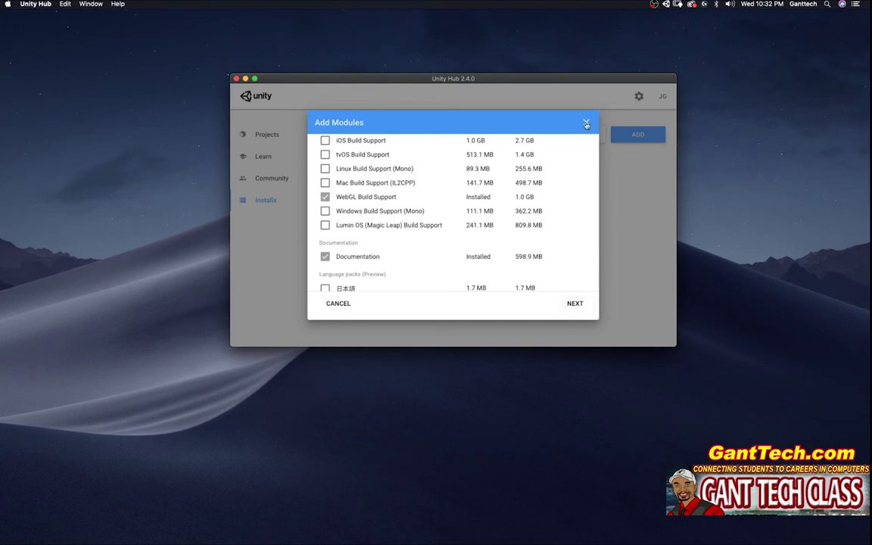
pyautogui.click(587, 122)
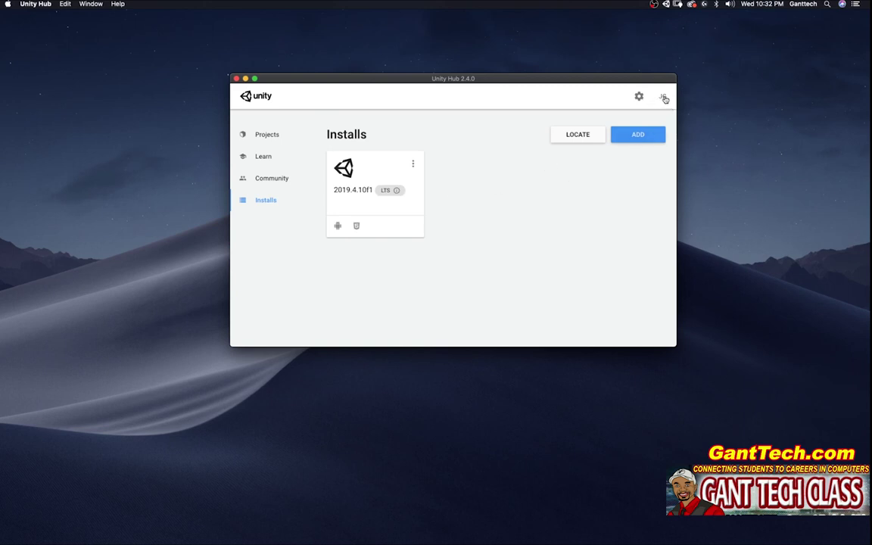
# Go to License Management in the Hub preferences and close the login window that appears.
pyautogui.click(664, 98)
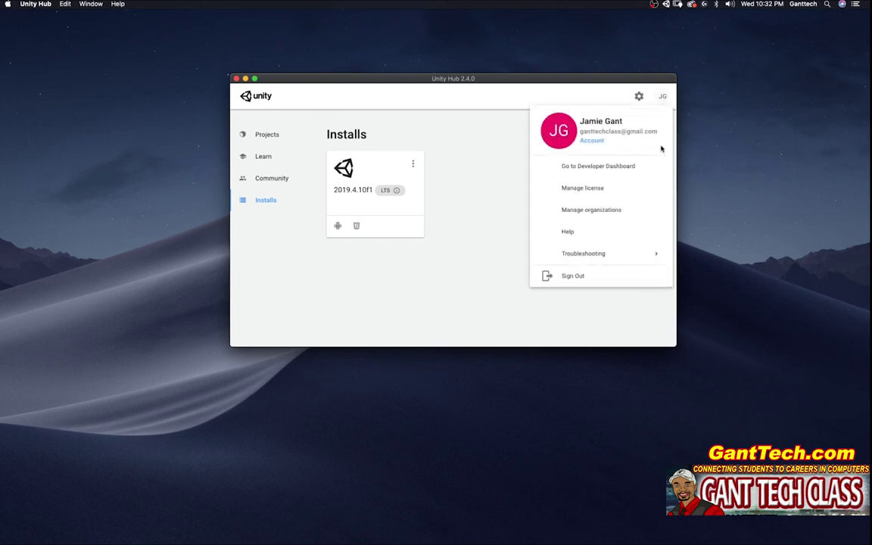
pyautogui.click(640, 97)
pyautogui.click(291, 158)
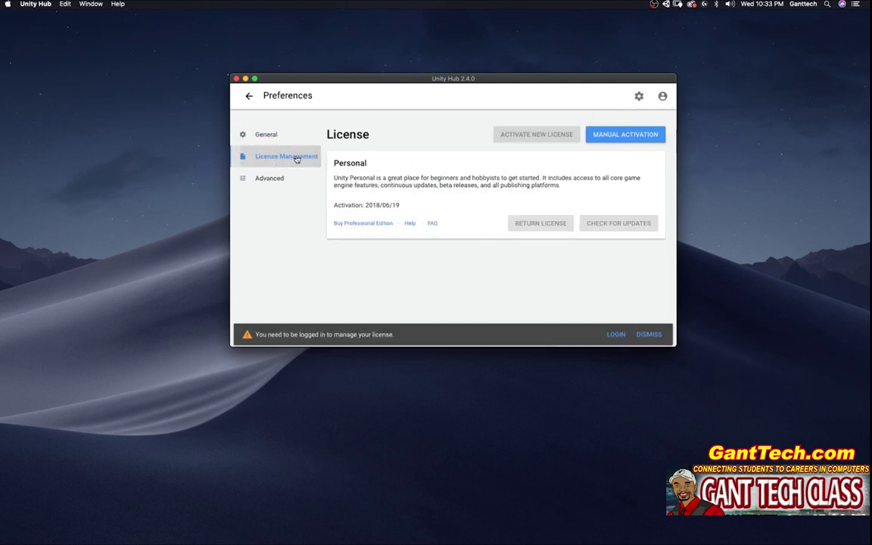
pyautogui.click(616, 333)
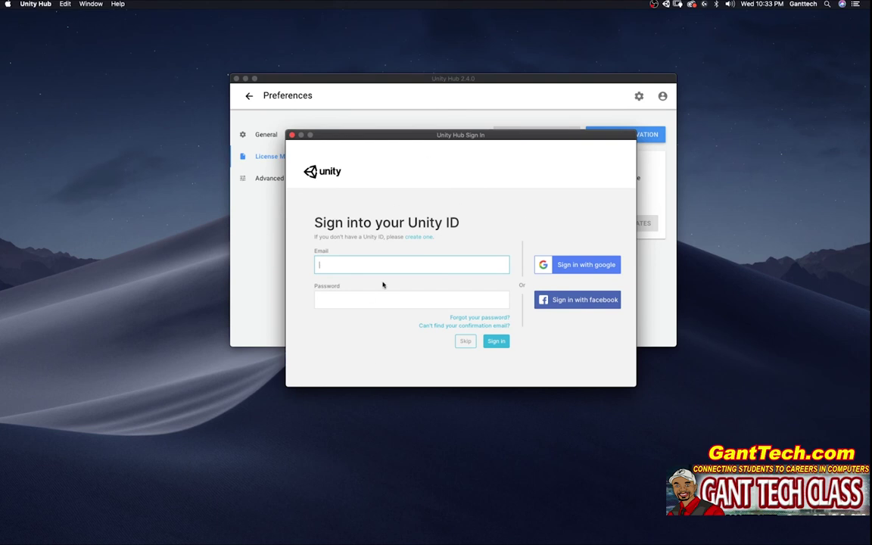
pyautogui.click(292, 135)
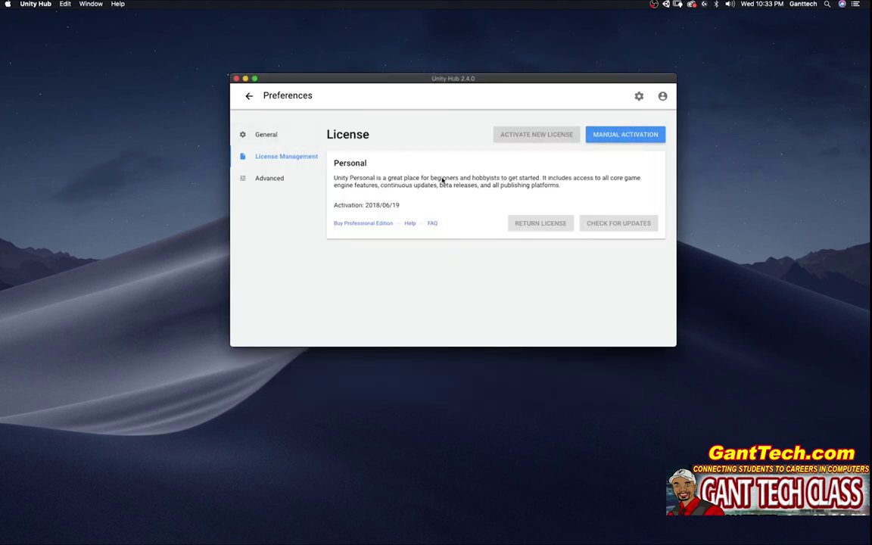
# Sign in to the Unity ID from the account menu with the account e-mail and password.
pyautogui.click(663, 96)
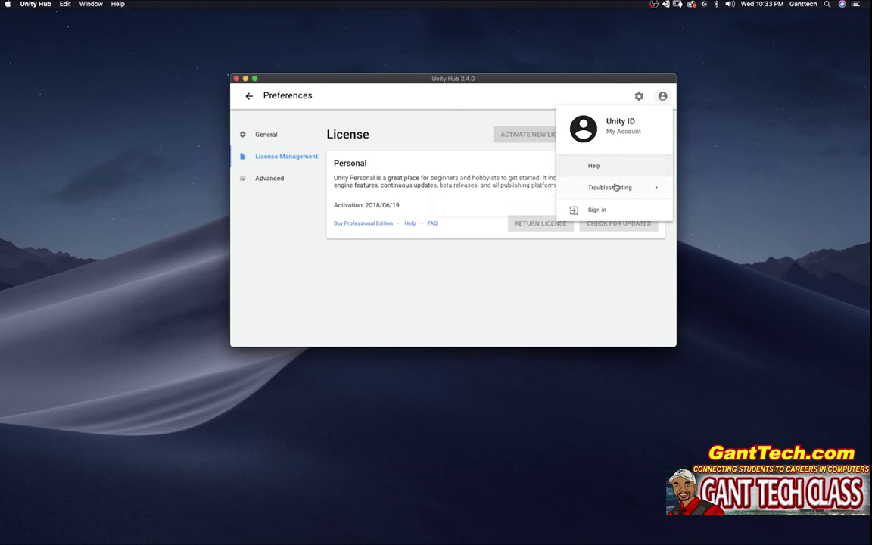
pyautogui.click(610, 217)
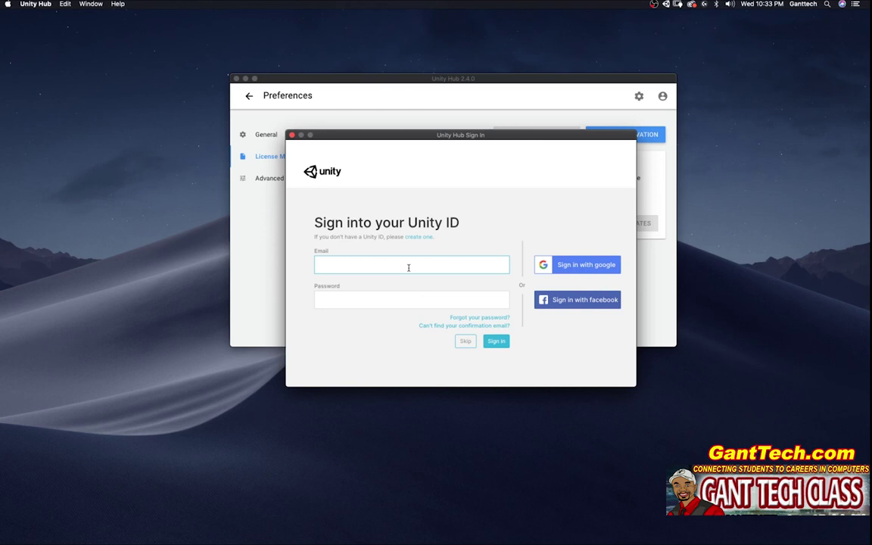
pyautogui.press('Tab')
pyautogui.write('*****')
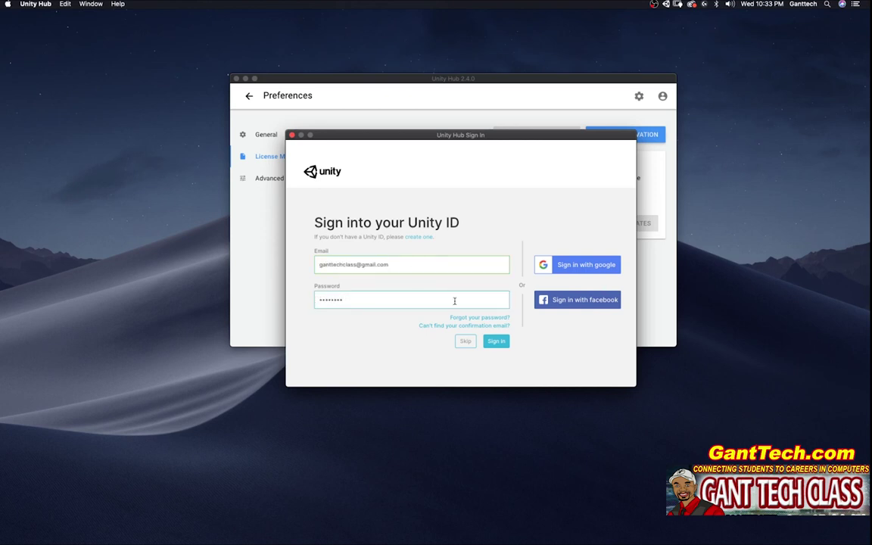
pyautogui.click(496, 342)
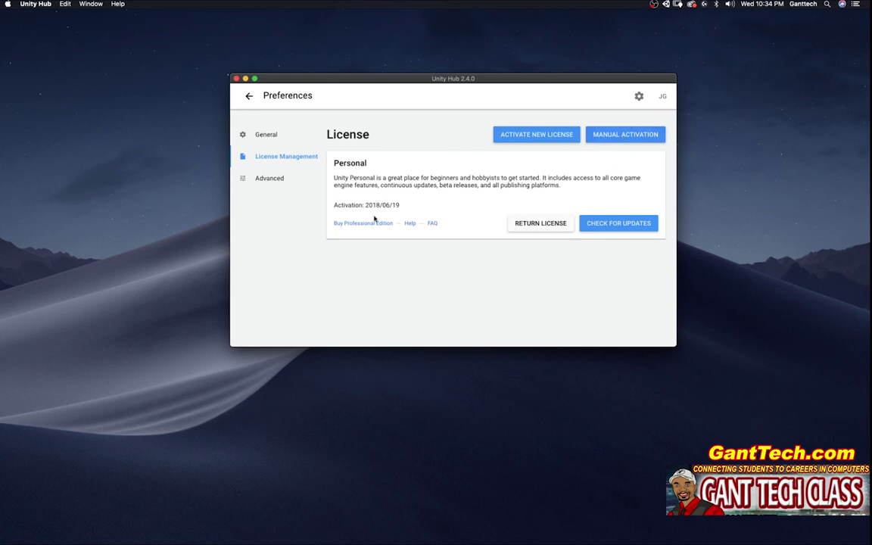
# Activate a new Unity Personal license for non-professional use, dismiss the confirmation, and return to Projects.
pyautogui.click(534, 134)
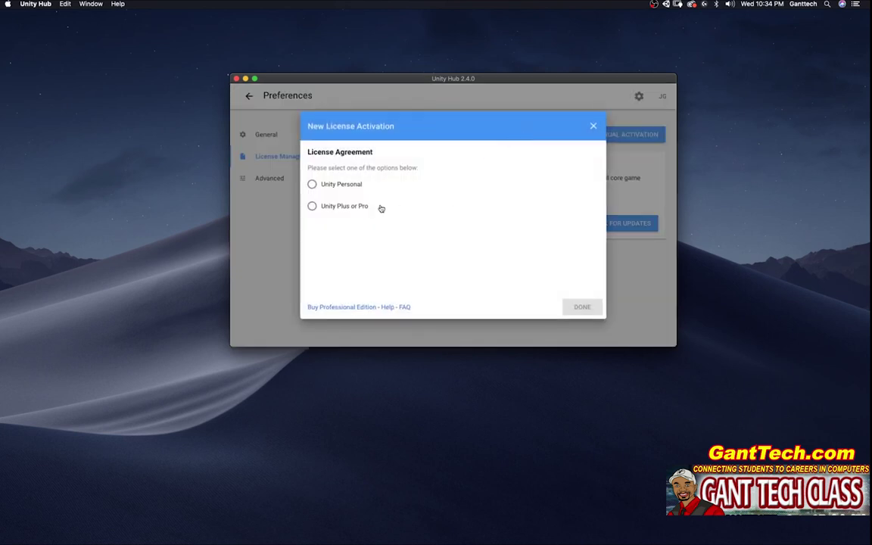
pyautogui.click(311, 185)
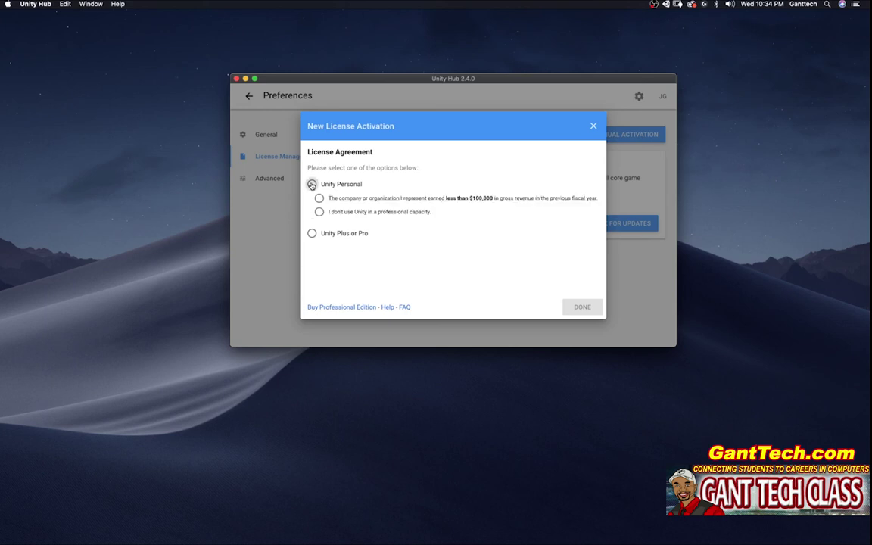
pyautogui.click(319, 212)
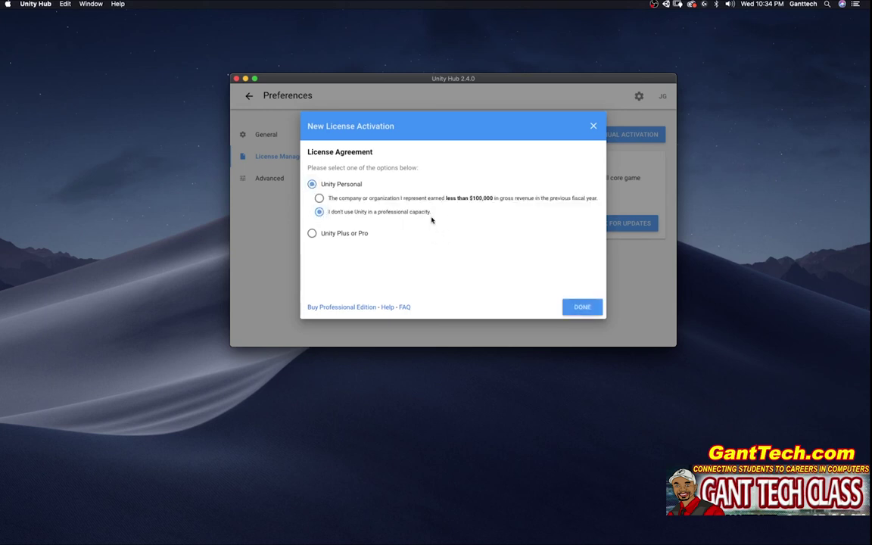
pyautogui.click(583, 308)
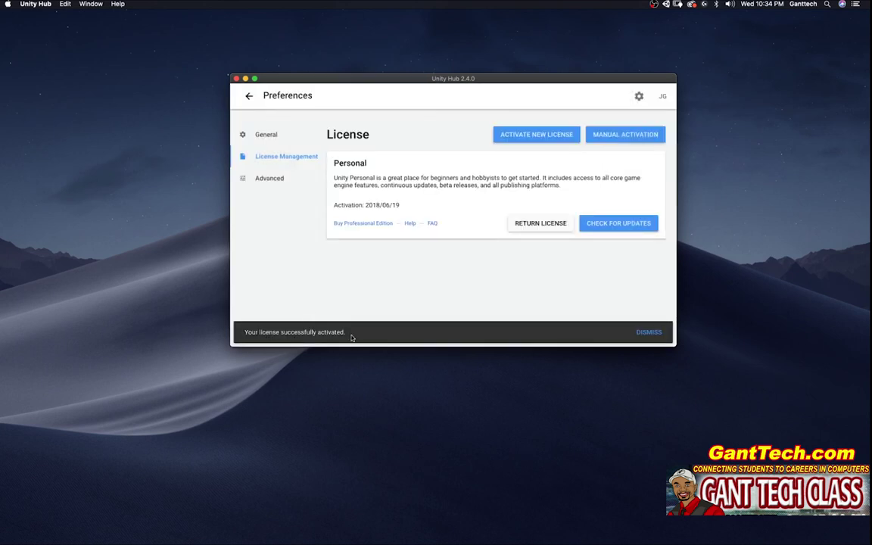
pyautogui.click(653, 333)
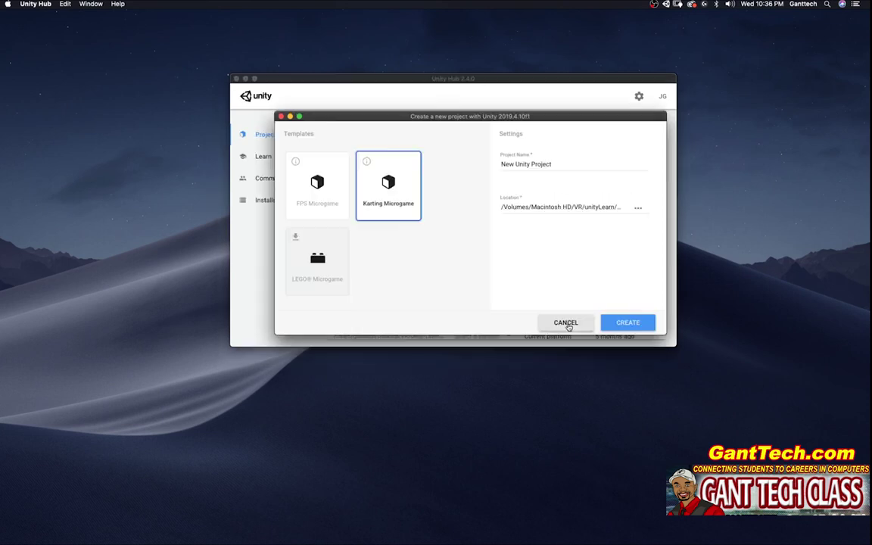
pyautogui.click(567, 324)
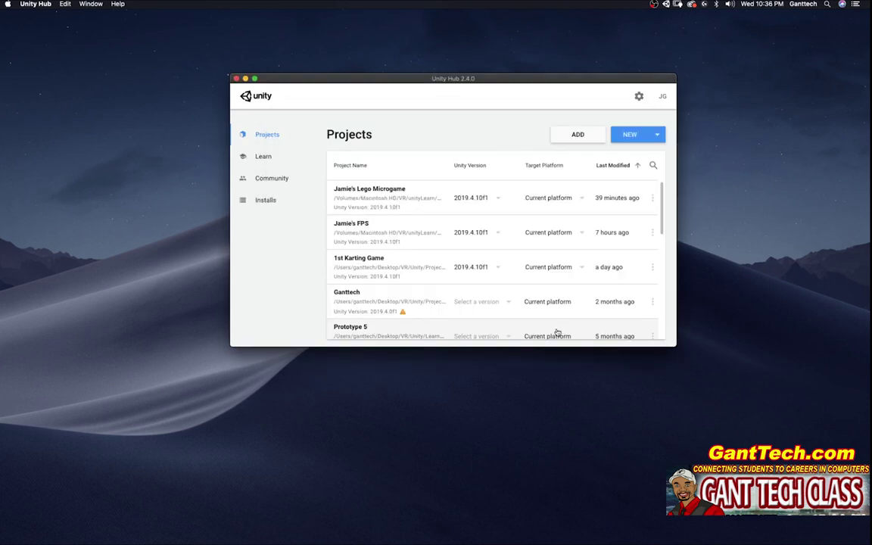